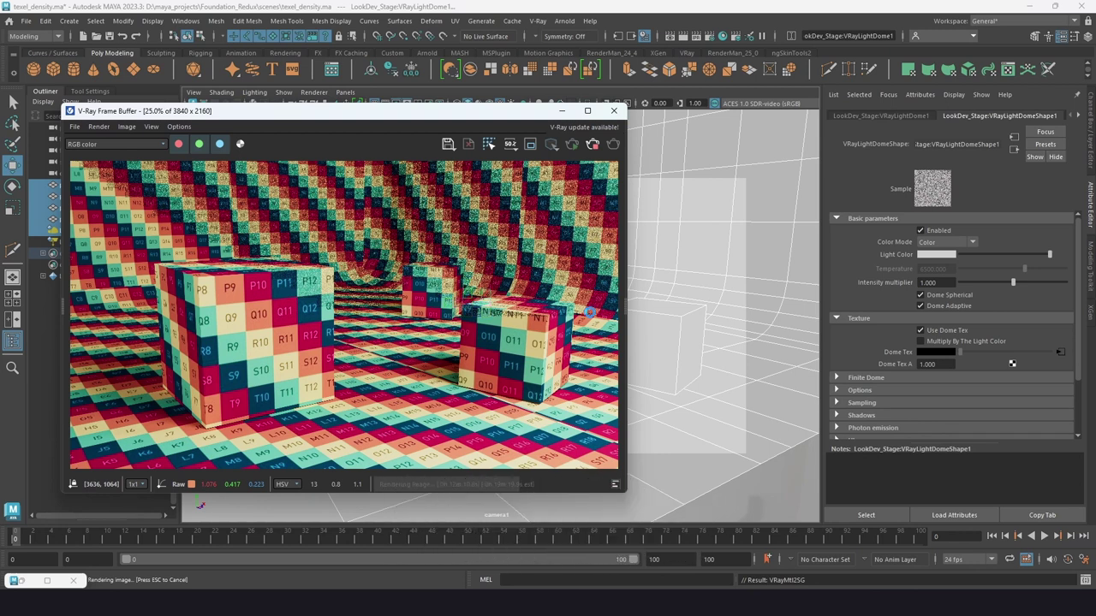
Step: Search Google for 'what does texel stand for'
left_click(649, 602)
type("what does texel stand for")
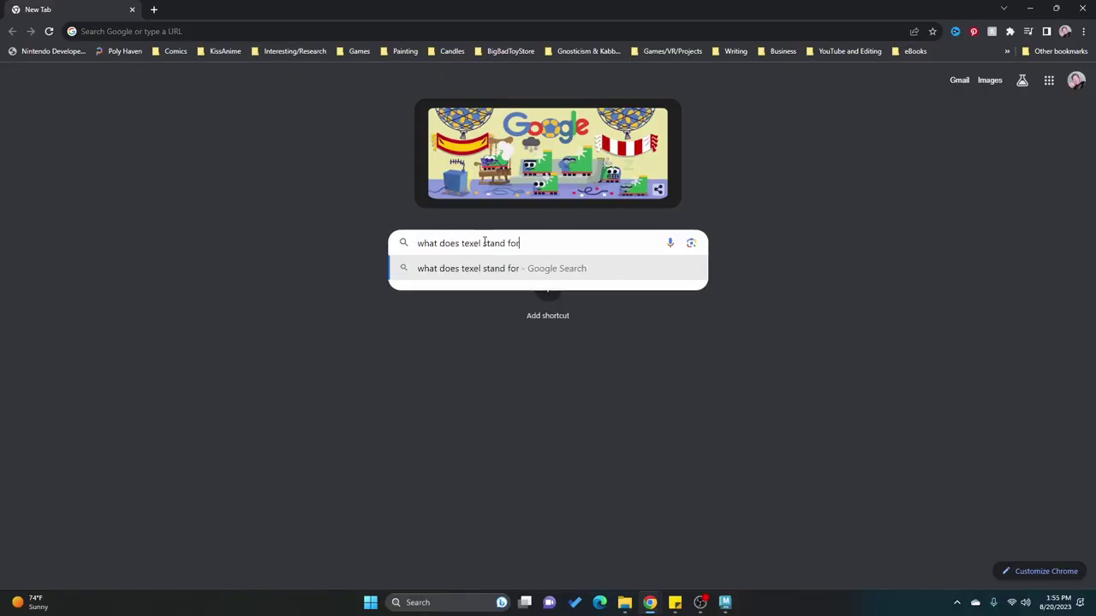
key("Return")
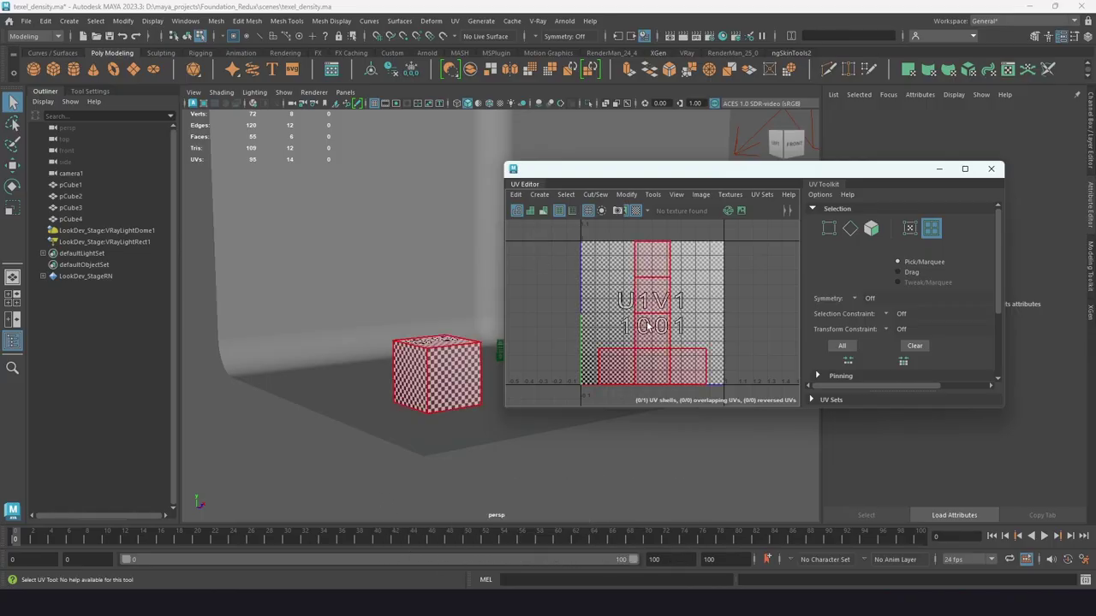
Step: Leave the cube's UV shell unselected and close the UV Editor window
left_click(652, 315)
left_click(597, 311)
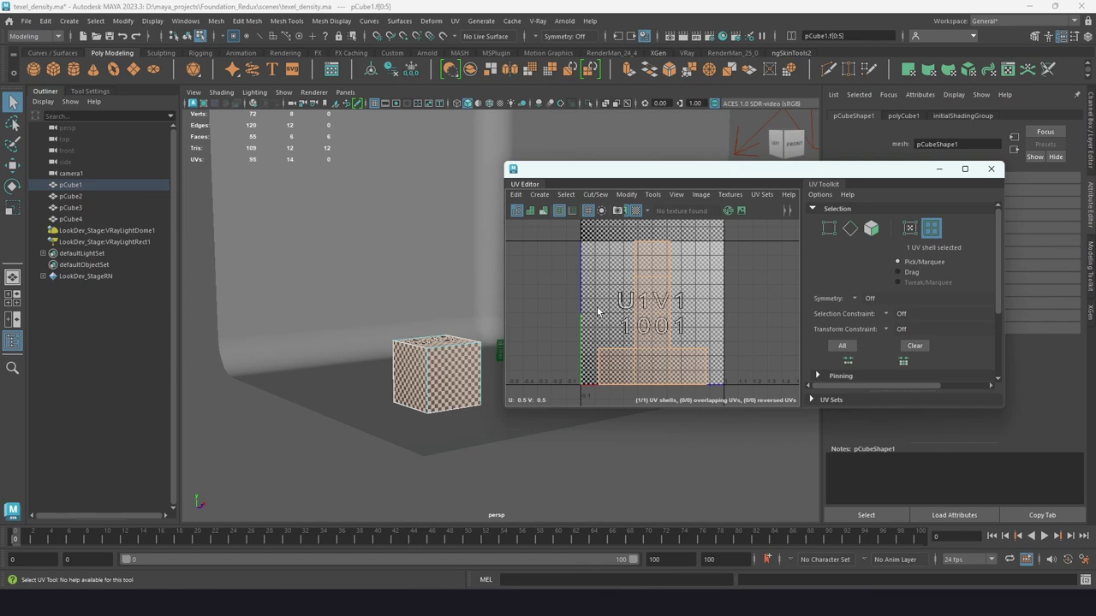
left_click(991, 169)
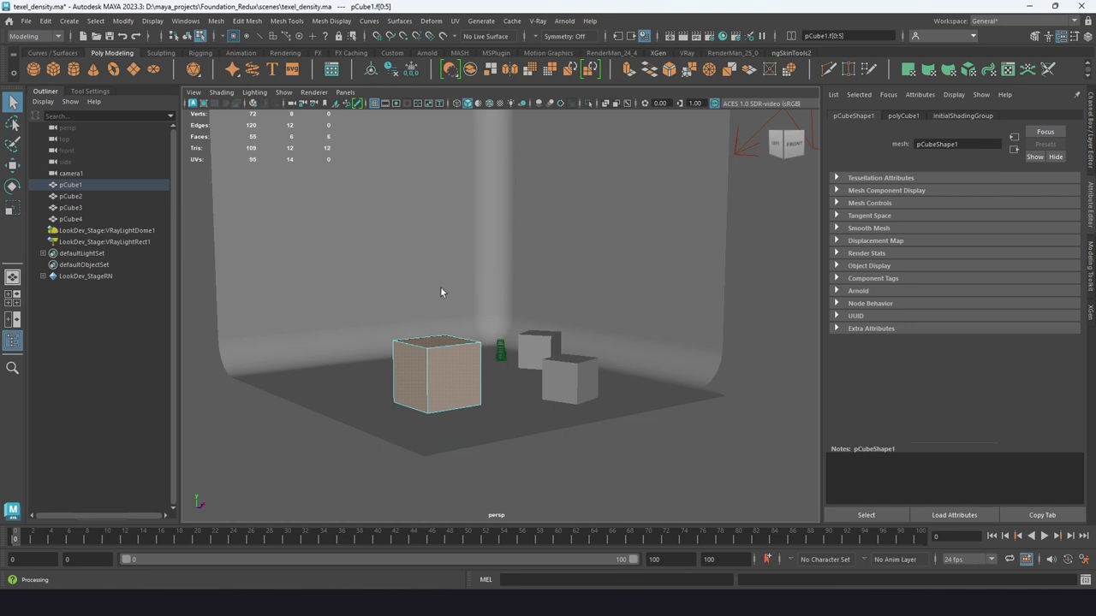
Step: Look through camera1 in the viewport and deselect the cube
left_click(338, 101)
mouse_move(387, 106)
left_click(481, 107)
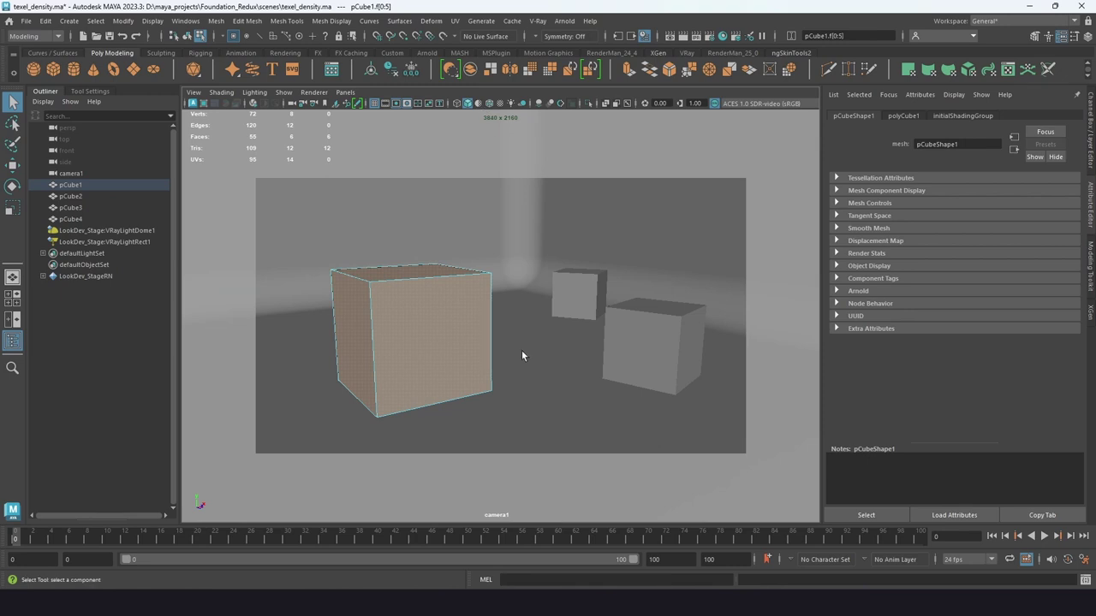
left_click(767, 495)
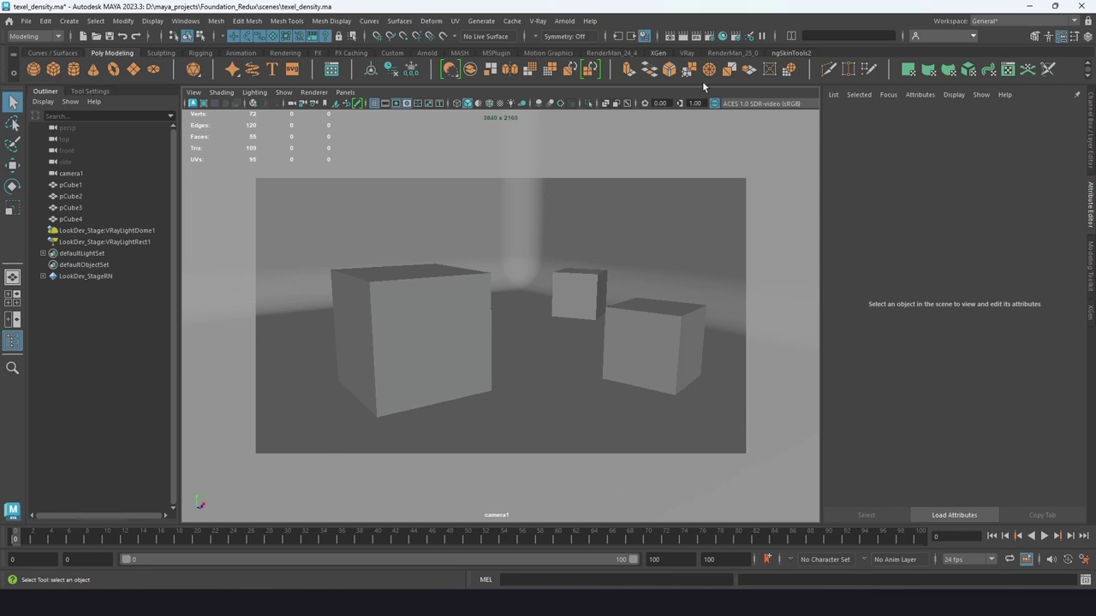
left_click(708, 36)
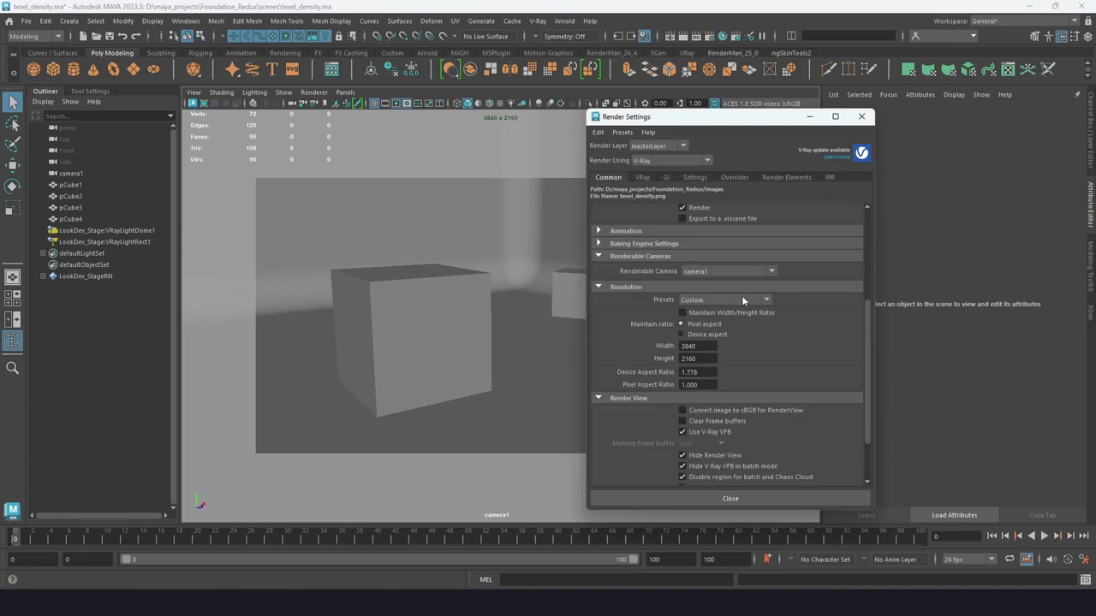
left_click(751, 498)
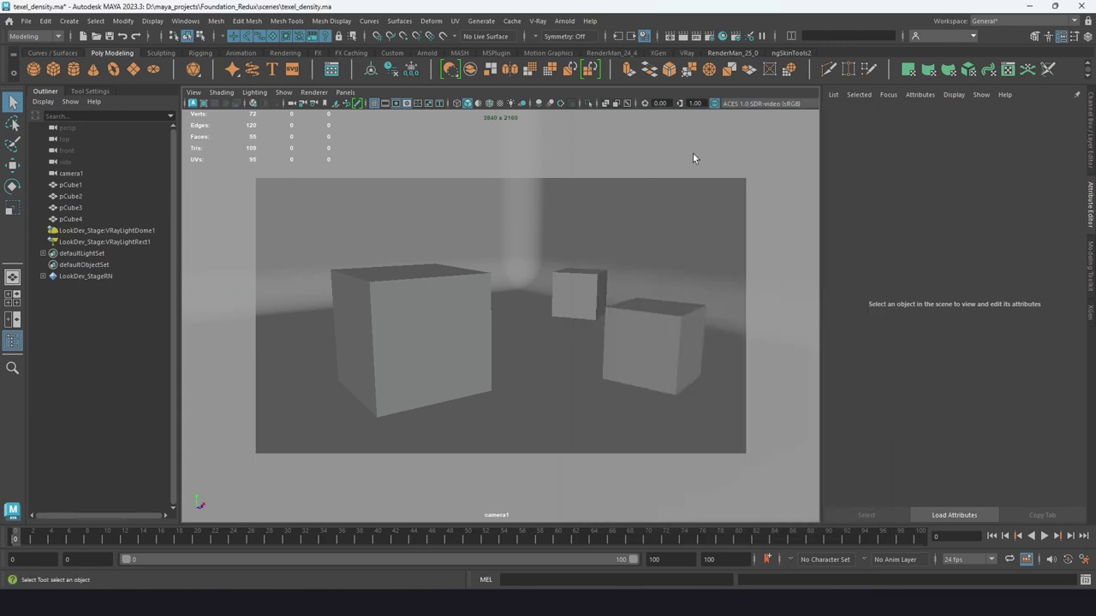
Step: Render the camera1 view in V-Ray and bring up a separate render view window
left_click(704, 36)
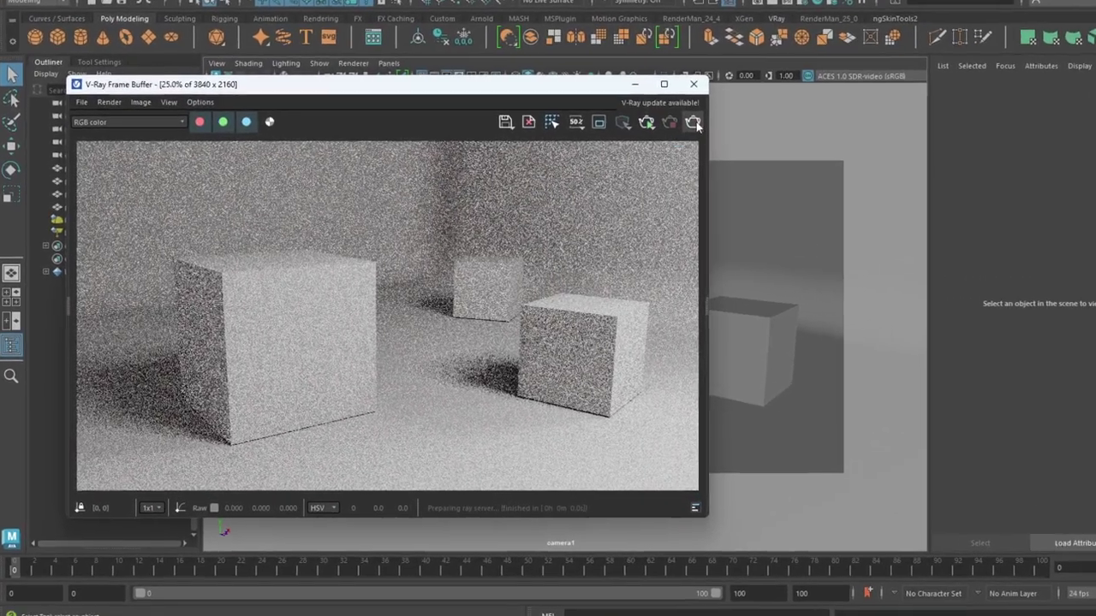
left_click(693, 123)
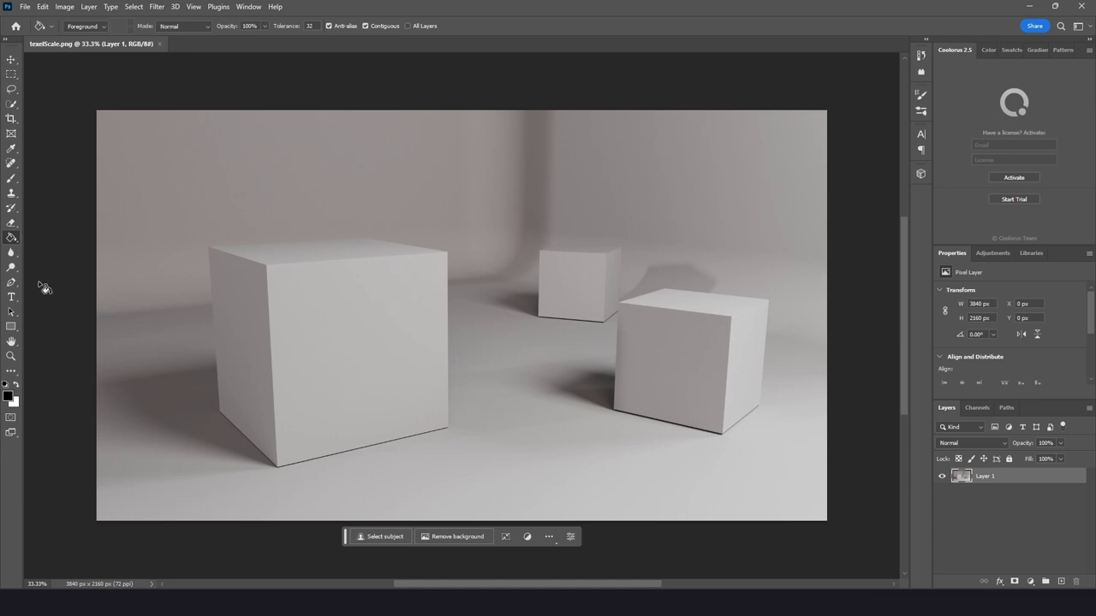
left_click(11, 328)
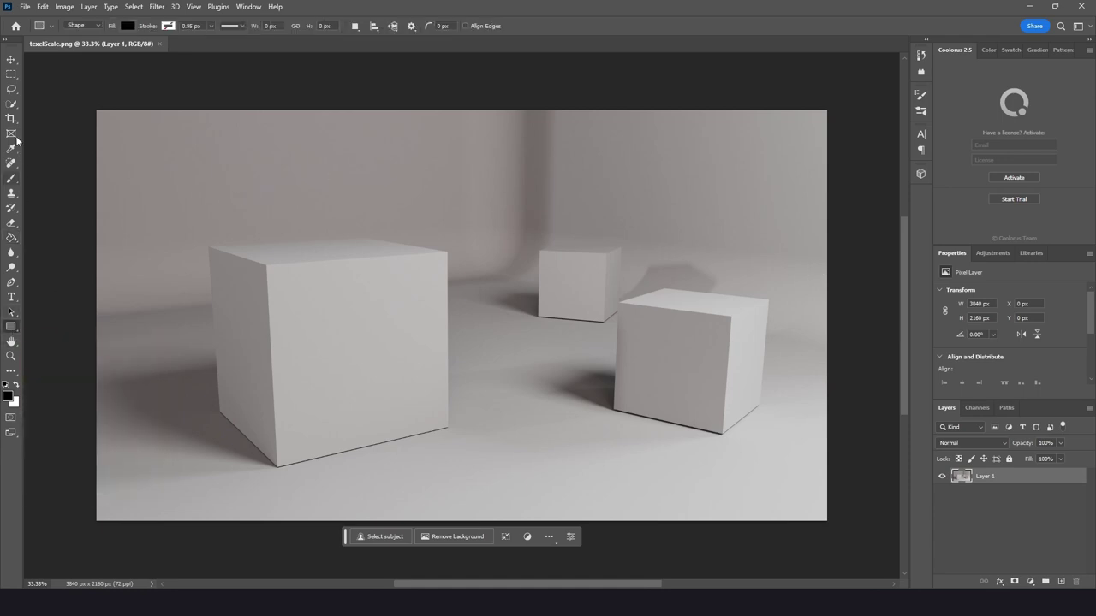
left_click(8, 75)
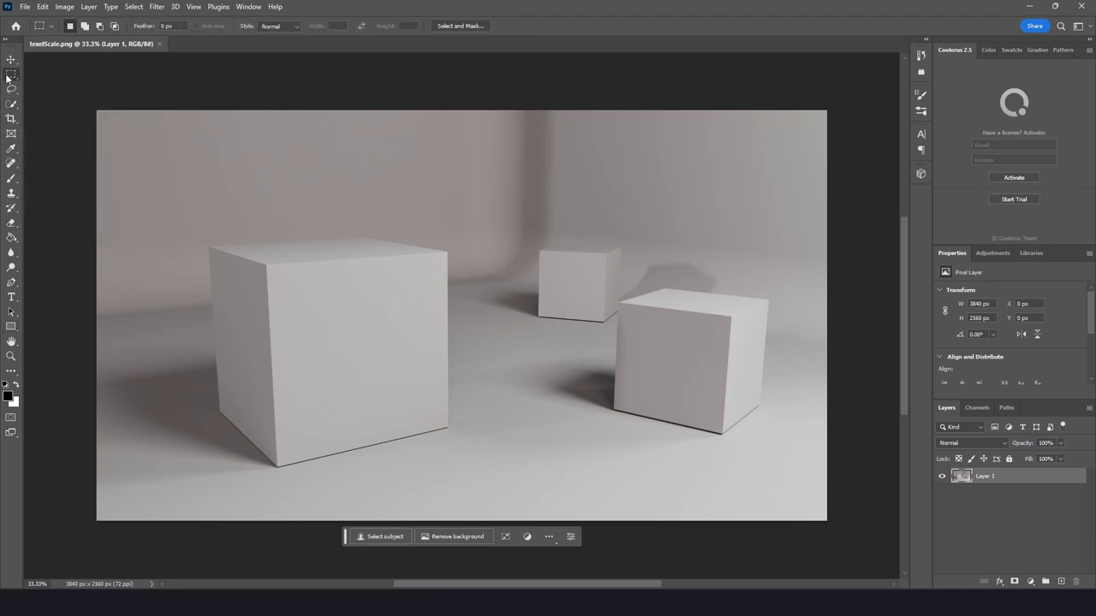
left_click_drag(195, 227, 448, 484)
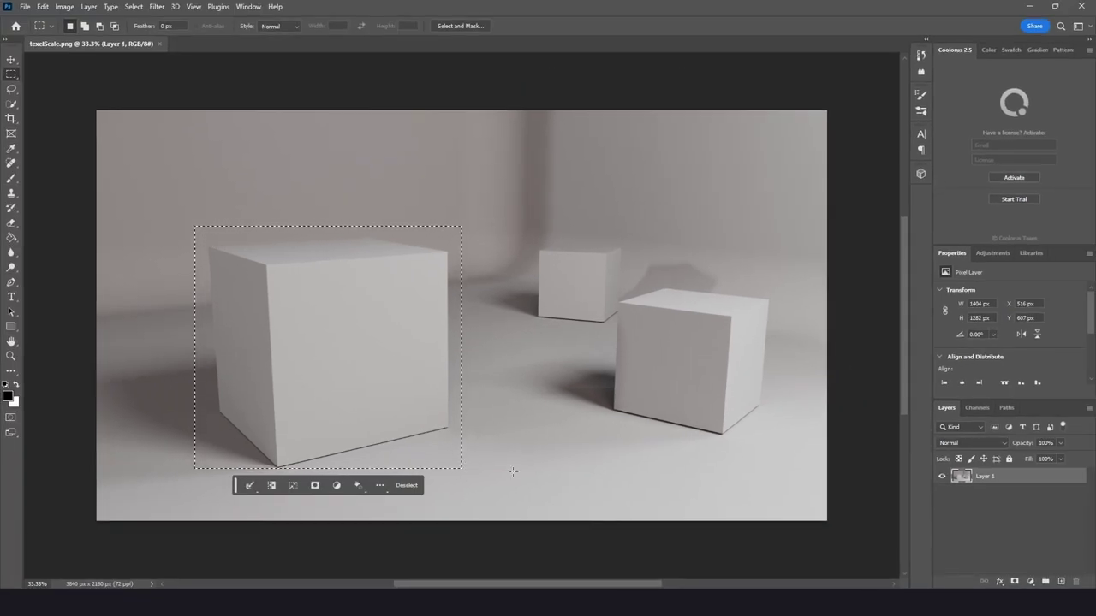
left_click(413, 490)
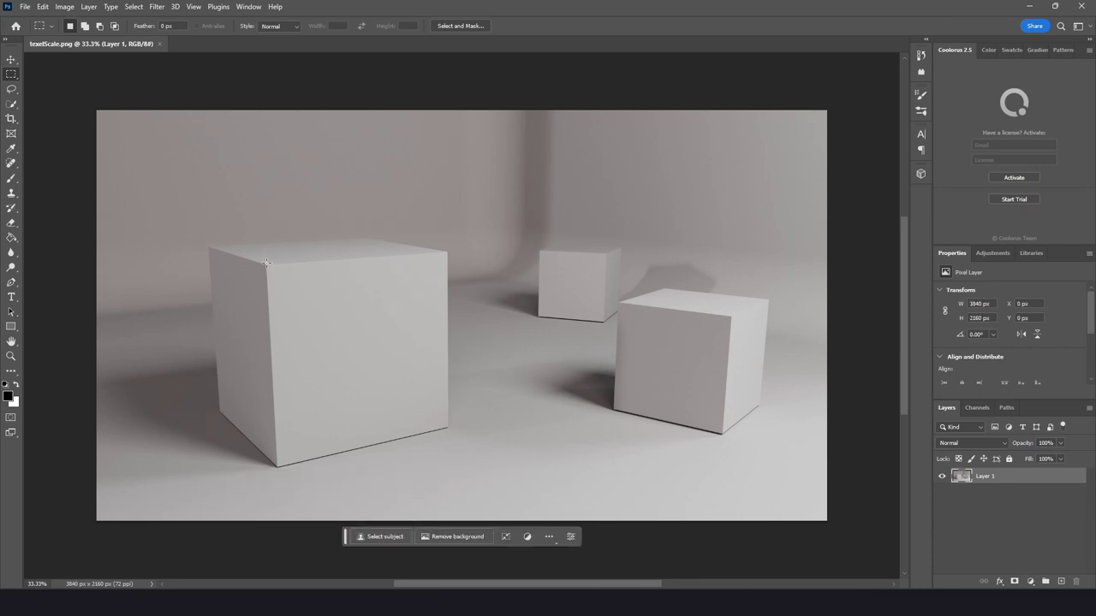
left_click_drag(260, 258, 444, 497)
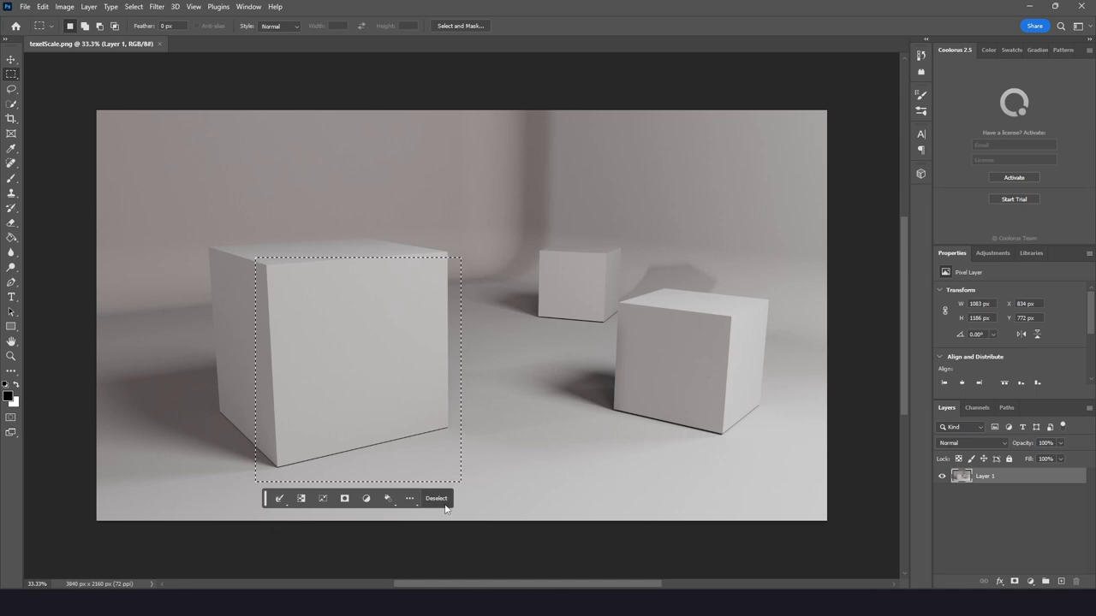
left_click(441, 501)
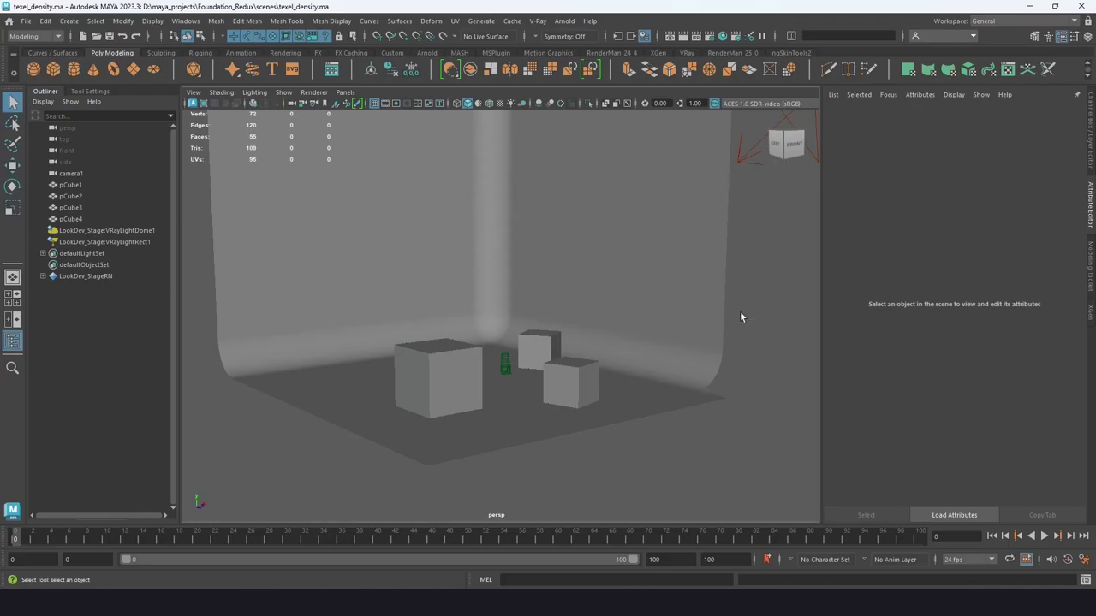
Step: Switch to the UV Editing workspace and select the large cube pCube1 to show its UVs
left_click(1001, 21)
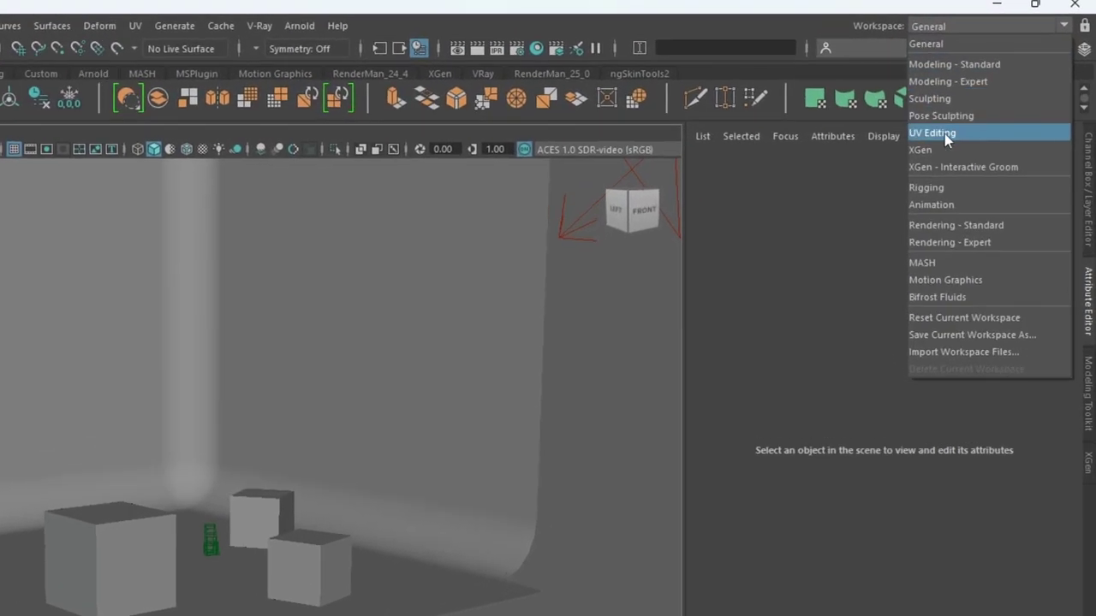
left_click(944, 133)
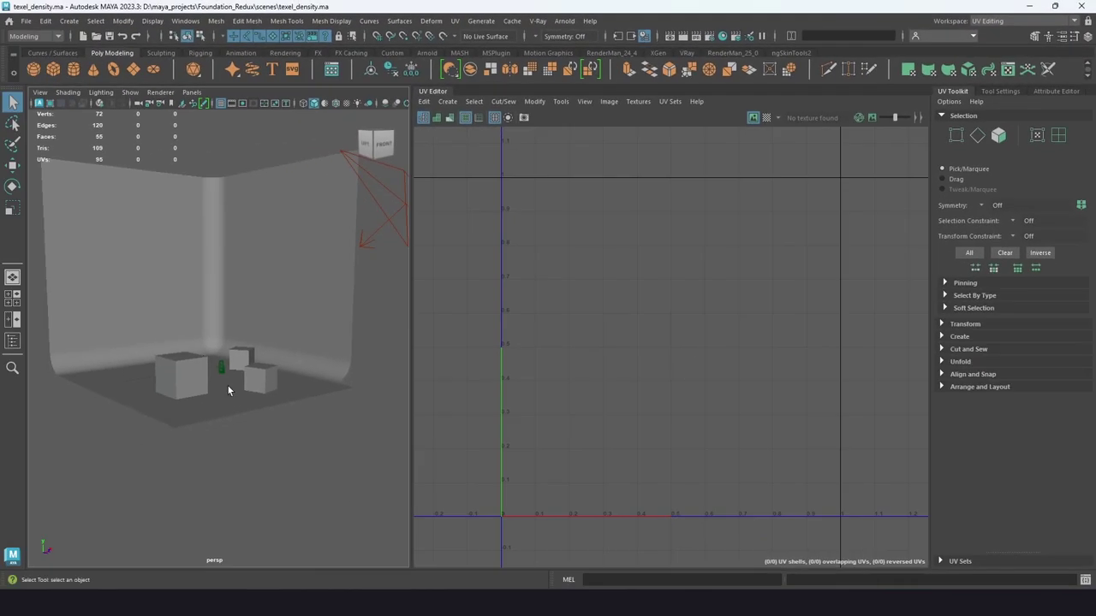
left_click(187, 386)
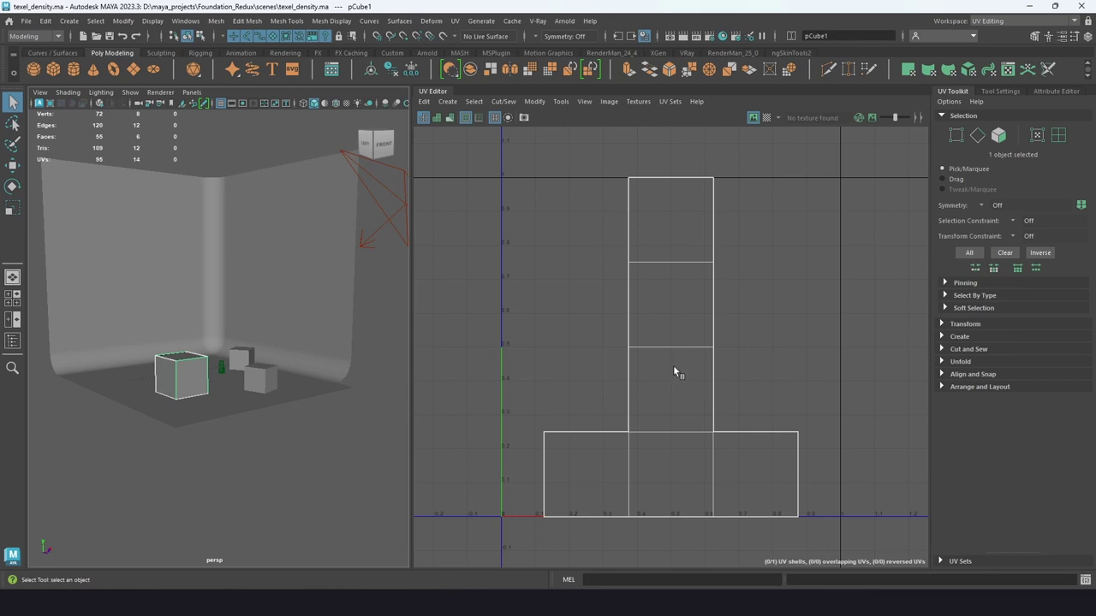
Step: Cut the UVs along the edge between the top two squares of the layout
right_click_drag(672, 269, 673, 250)
left_click(673, 264)
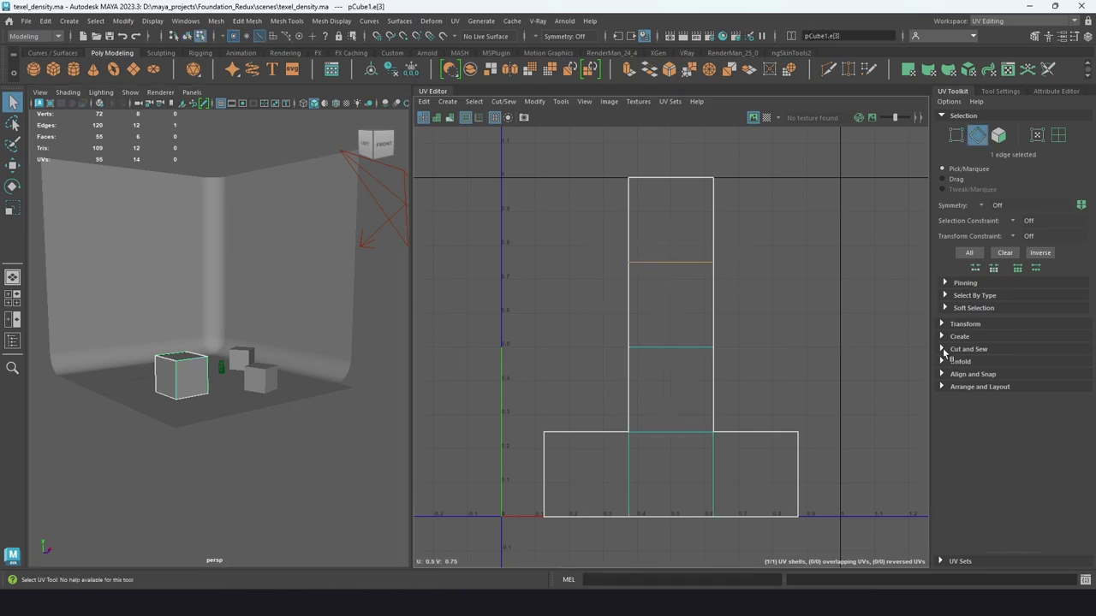
left_click(947, 349)
left_click(957, 382)
Step: Move the detached top square shell off to the left of the layout
right_click_drag(675, 231, 657, 211)
left_click(683, 224)
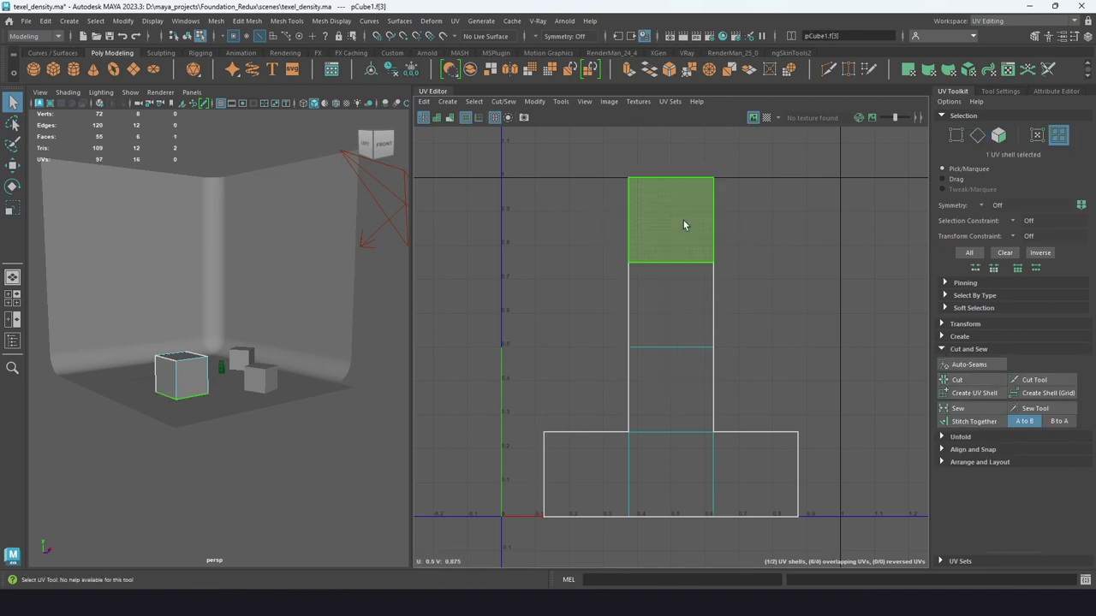
key("w")
left_click_drag(670, 220, 567, 285)
left_click(599, 317)
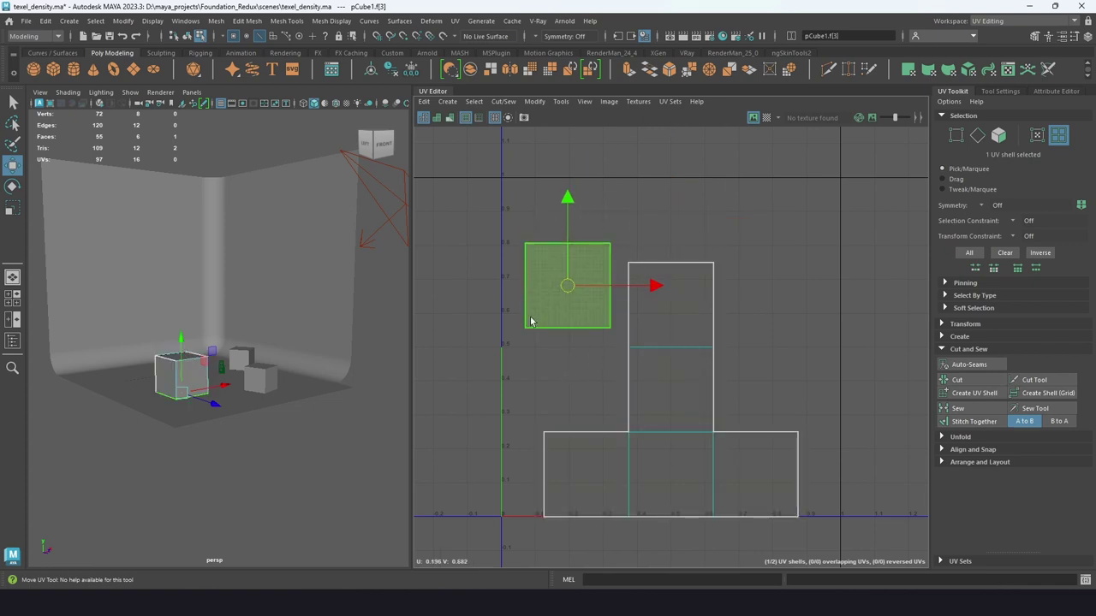
left_click(945, 463)
Step: Measure the square shell's pixel distance: 1024 px across on a 4096 px map
scroll(978, 456, "down", 3)
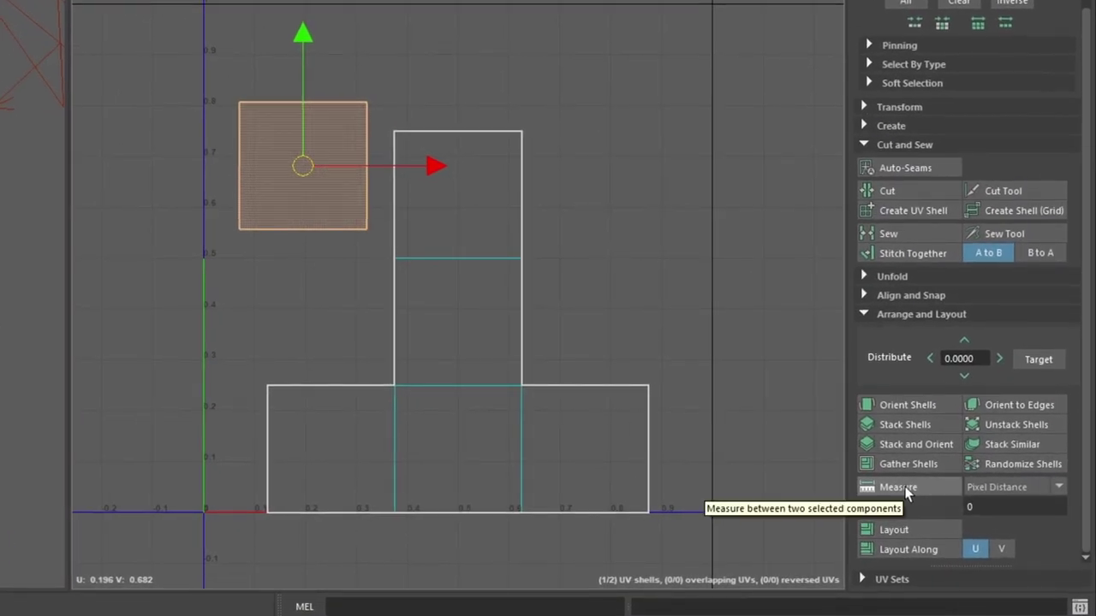
left_click(905, 493)
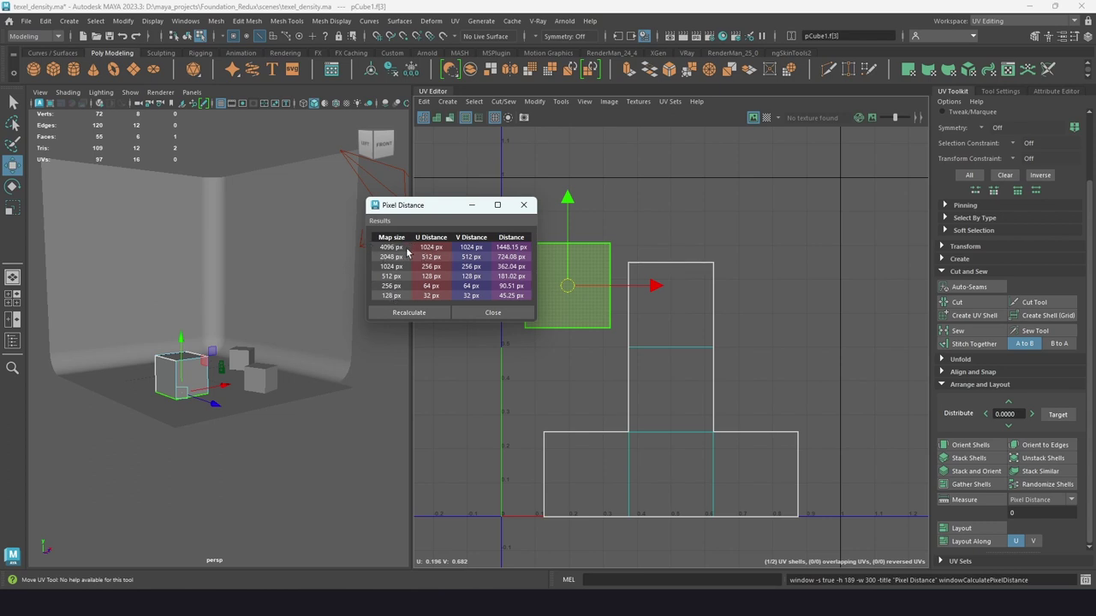
Step: Scale the square shell up, recalculating its pixel distance after each change
key("r")
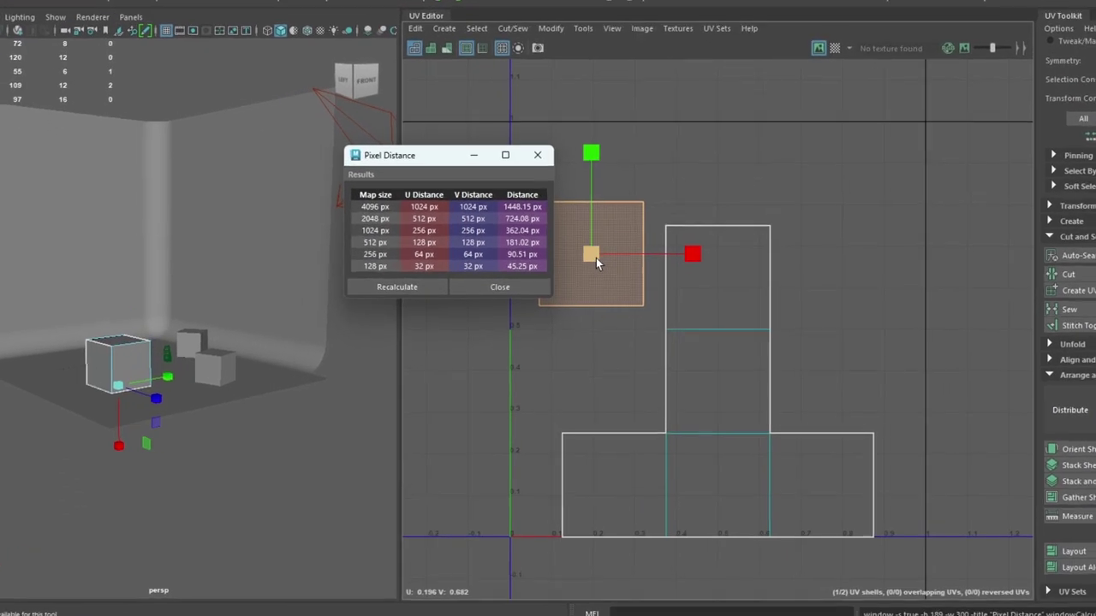
mouse_move(596, 257)
left_mouse_down()
mouse_move(630, 245)
mouse_move(589, 252)
left_mouse_up()
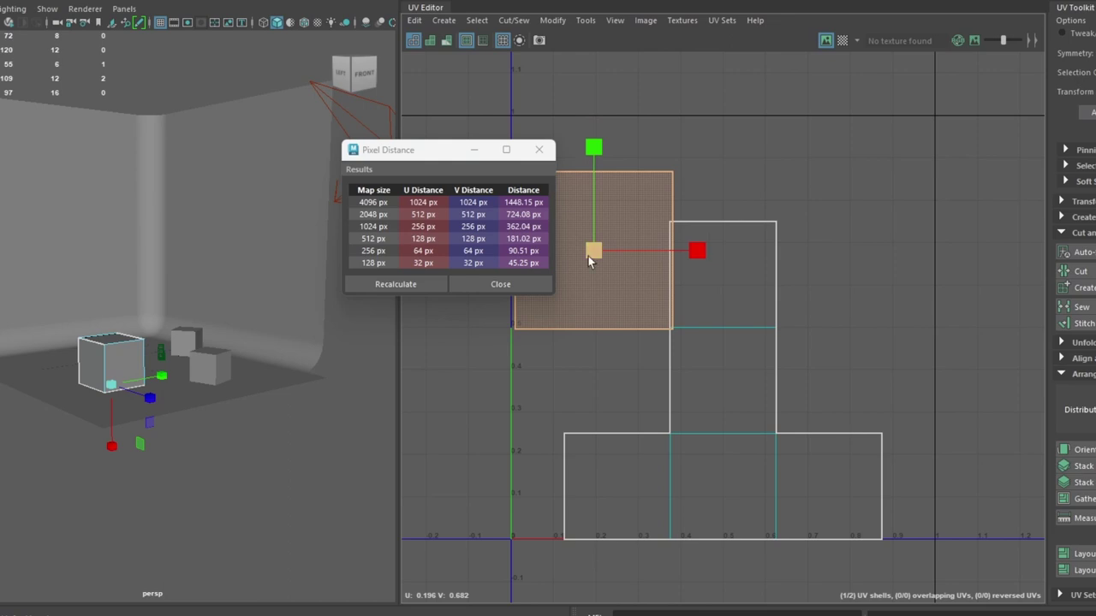
left_click(396, 284)
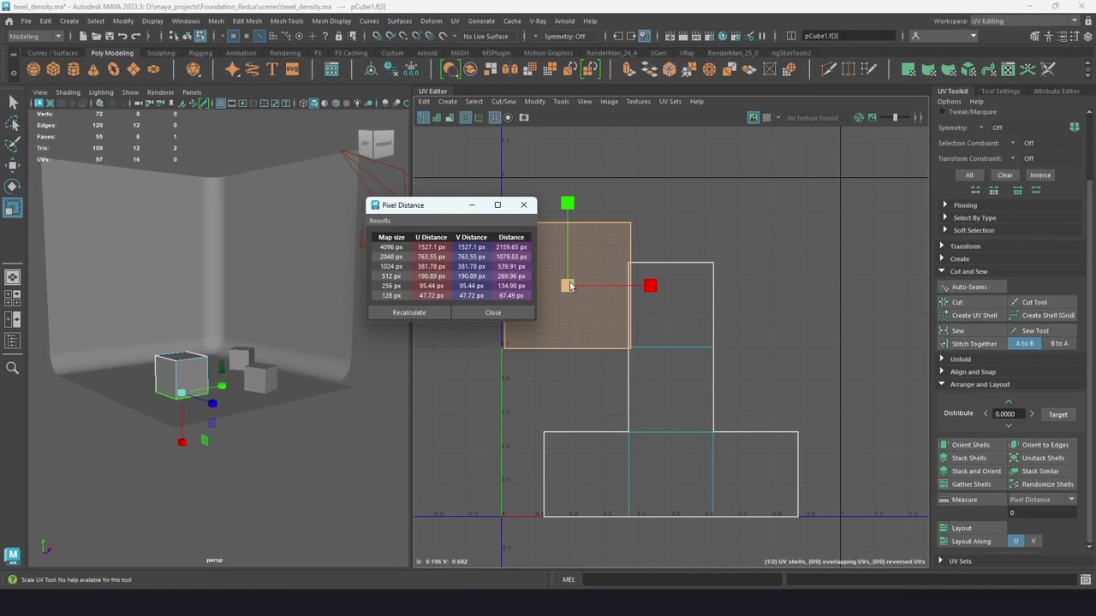
mouse_move(570, 286)
left_mouse_down()
mouse_move(580, 284)
mouse_move(561, 286)
left_mouse_up()
left_click(409, 312)
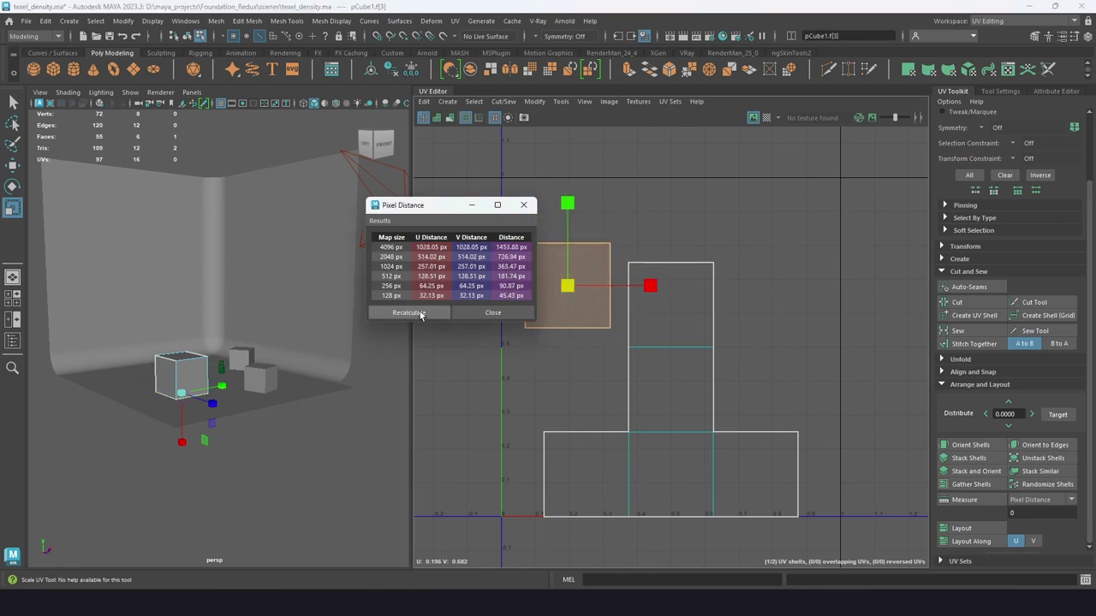
left_click_drag(579, 286, 565, 287)
left_click(435, 313)
Step: Undo the overshoot so the shell measures 1042.43 px across on the 4096 map
left_click(568, 288)
left_click(429, 313)
key("ctrl+z")
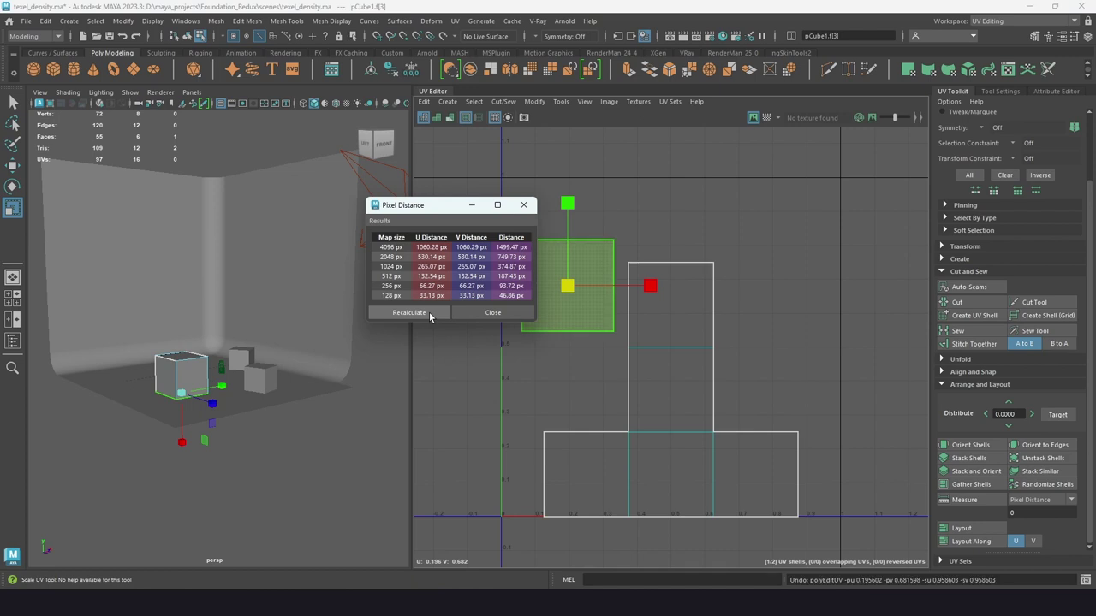
left_click(433, 313)
key("ctrl+z")
left_click(436, 314)
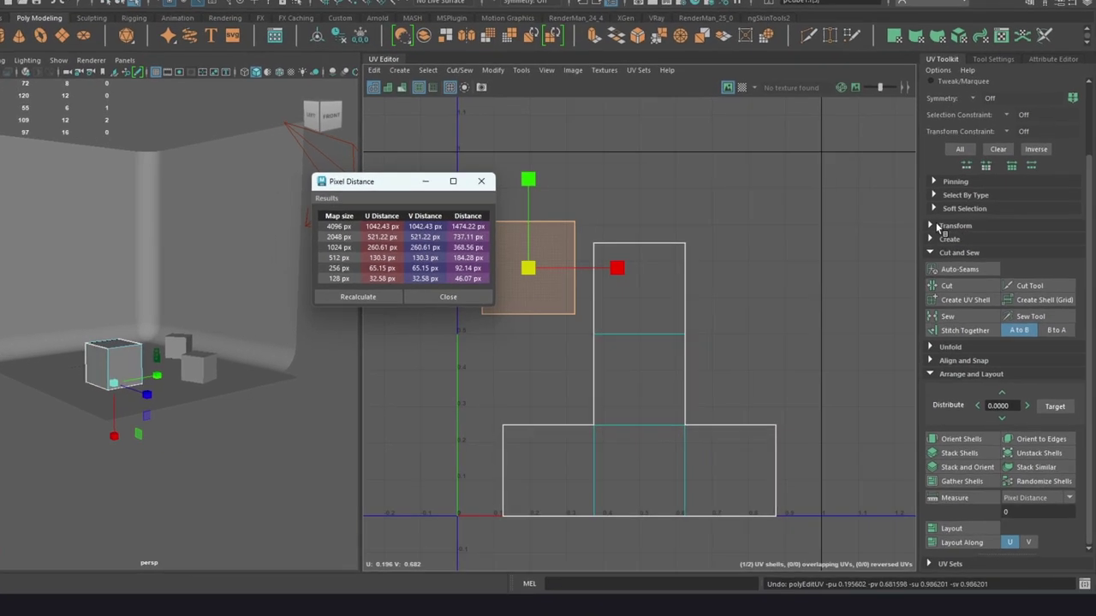
Step: Sample the square shell's 169.1695 texel density at map size 4096 and apply it to the T-shaped shell
left_click(944, 246)
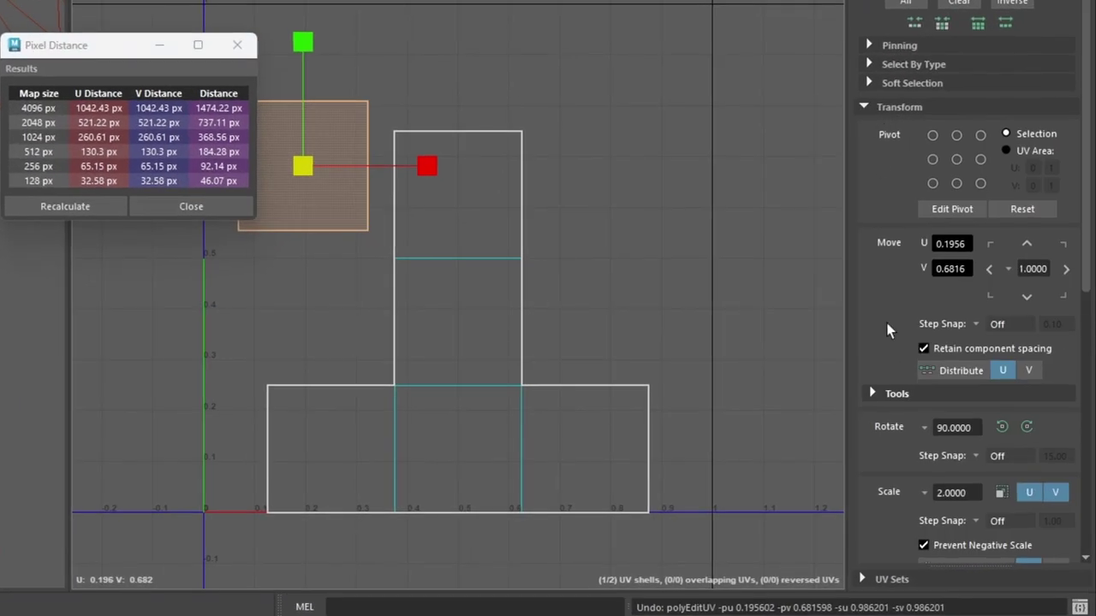
scroll(887, 342, "down", 5)
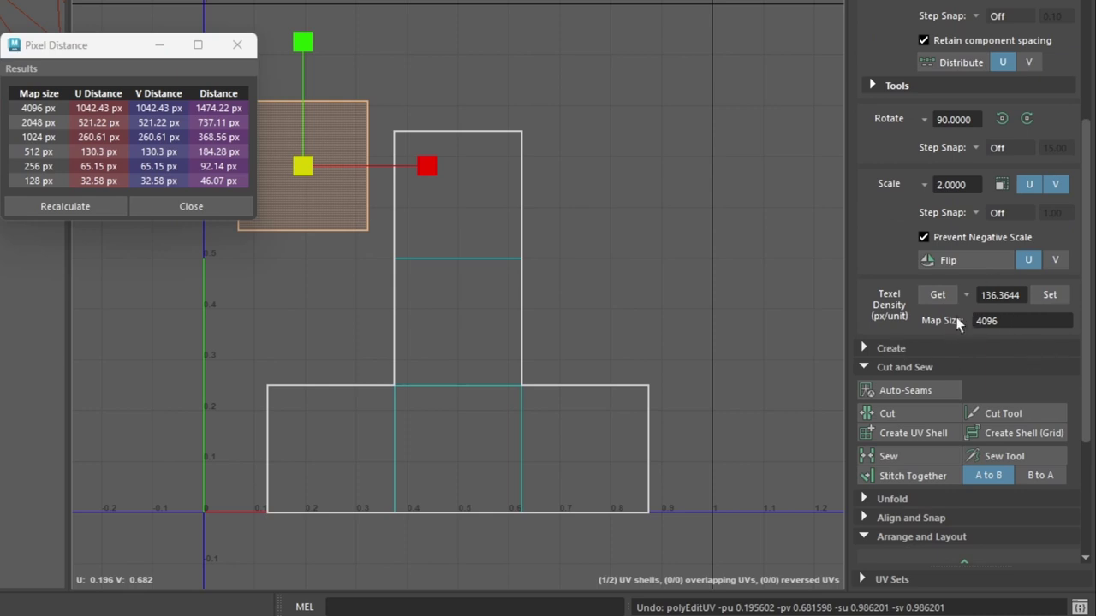
left_click(942, 294)
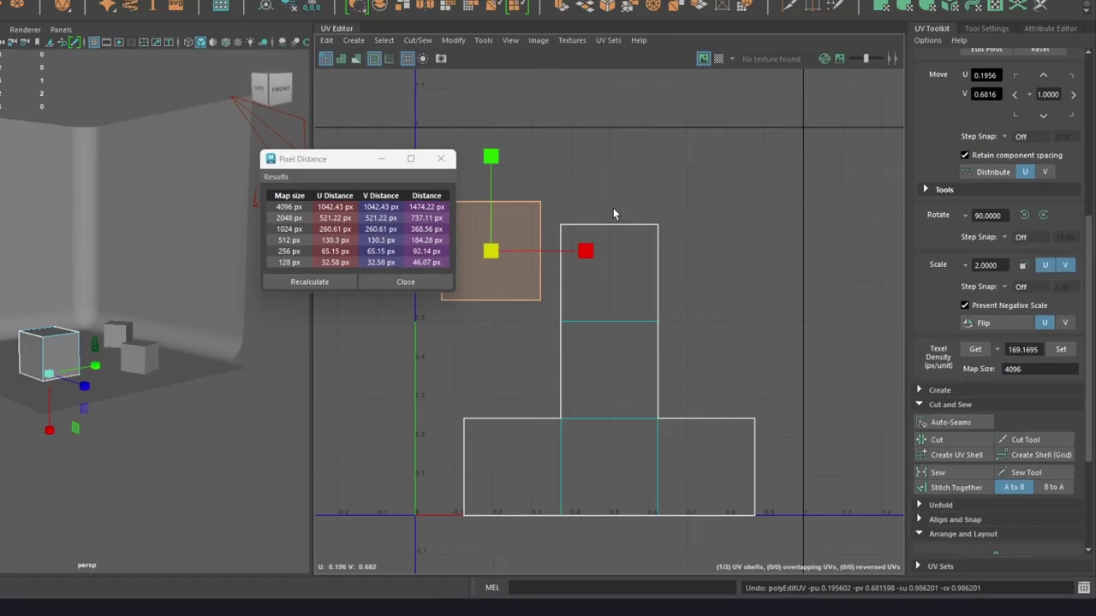
left_click(527, 184)
left_click(1065, 371)
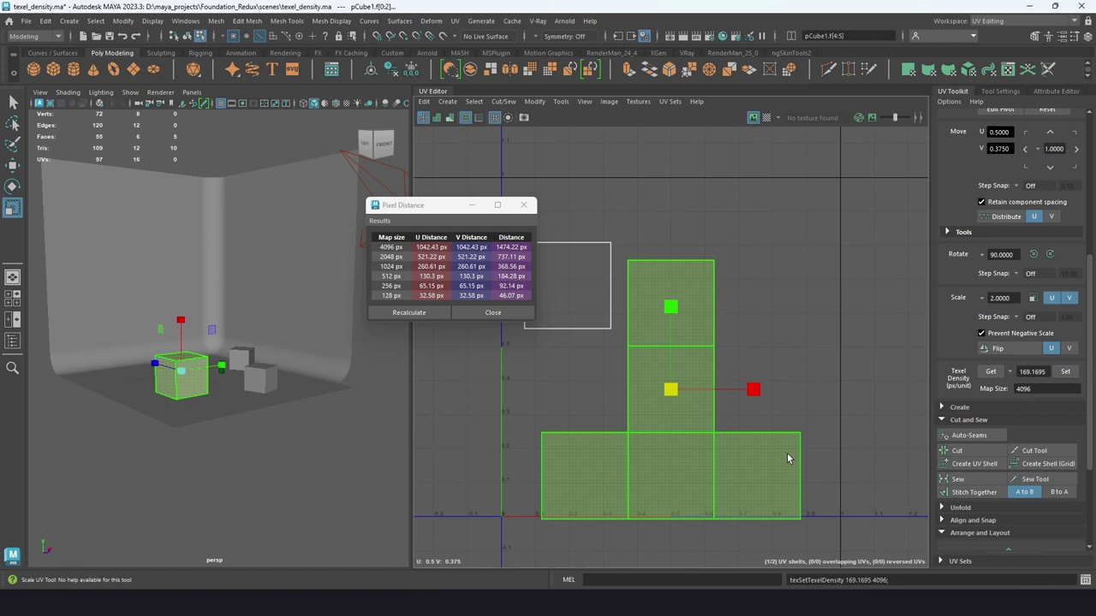
Step: Apply the same 169.1695 texel density to the other two cubes' overlapping UV shells
key("F8")
left_click(257, 374, "shift")
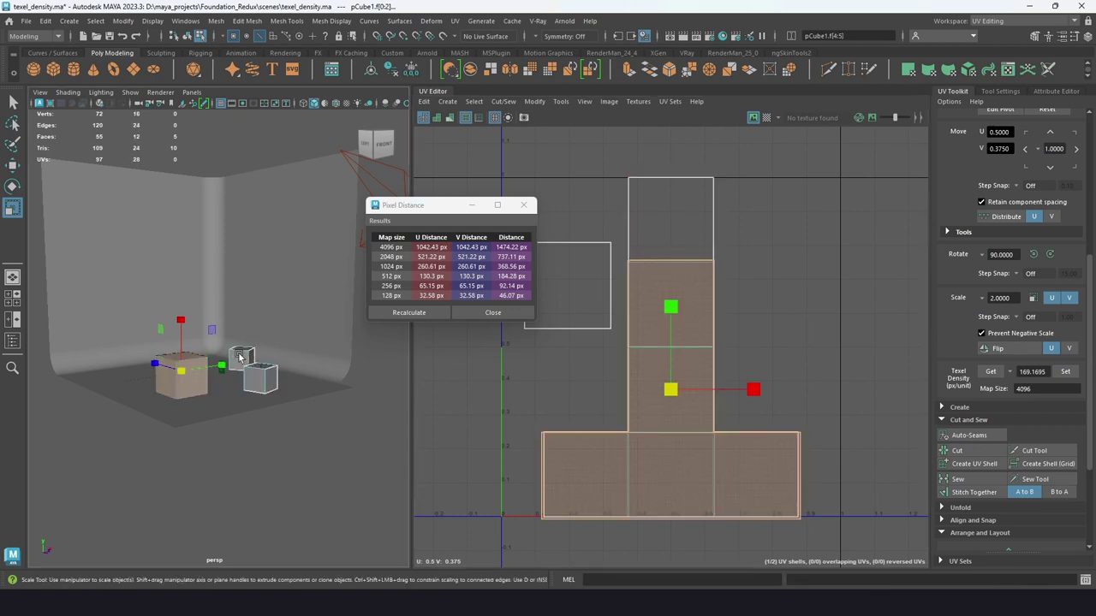
left_click_drag(807, 177, 528, 541)
left_click(1065, 372)
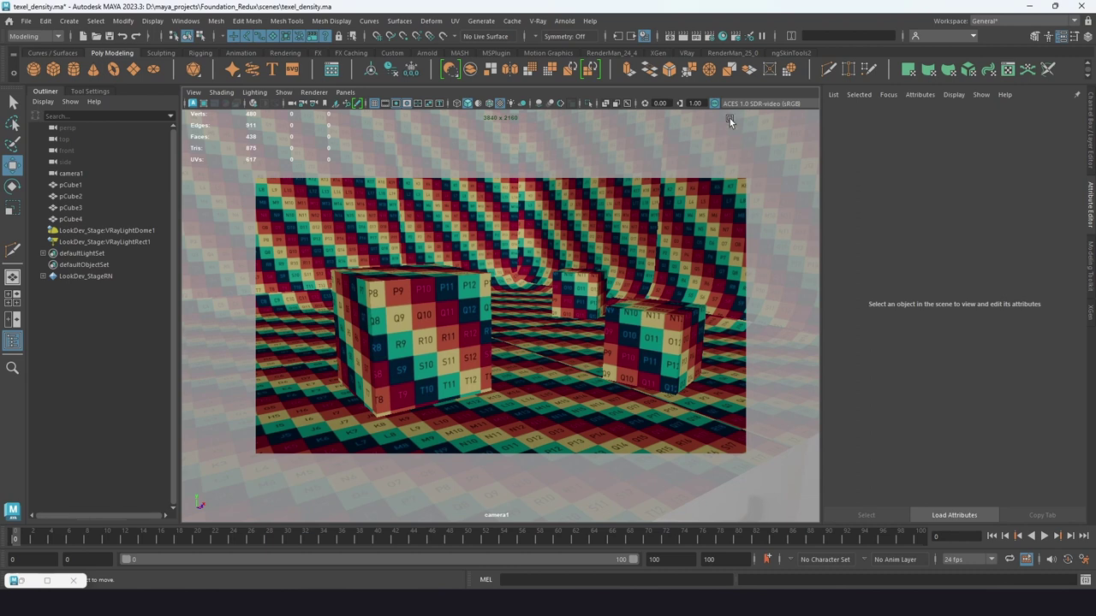
Step: Render the checkered cubes in the V-Ray Frame Buffer at 3840 x 2160
left_click(697, 37)
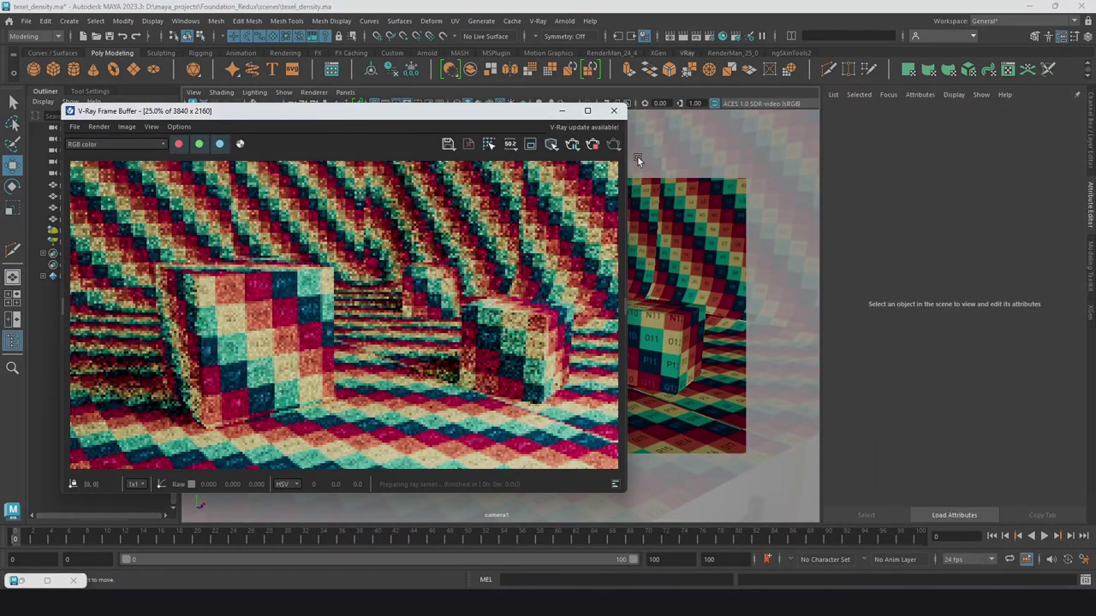